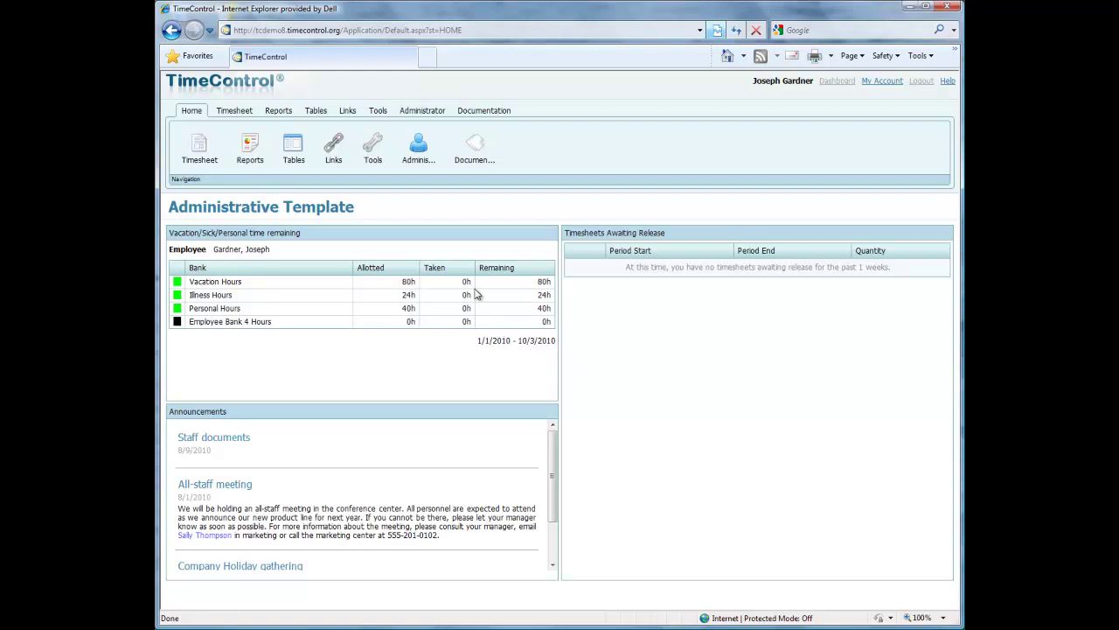
- Load all employee records in the Employee table, showing the first employee's hours (80, 24, 40)
click(314, 114)
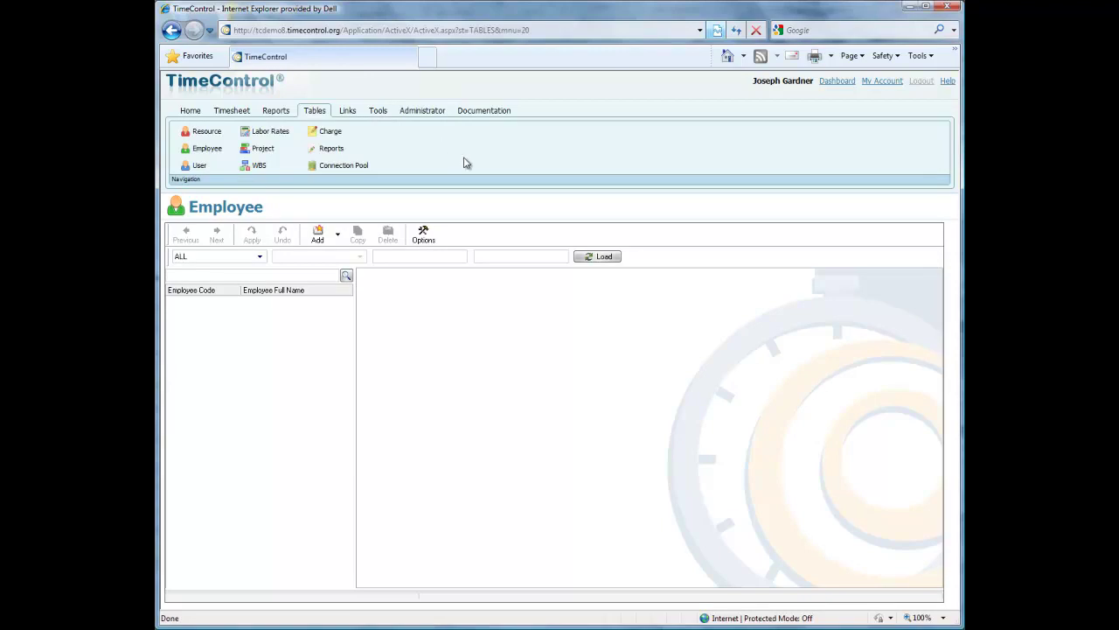
click(599, 259)
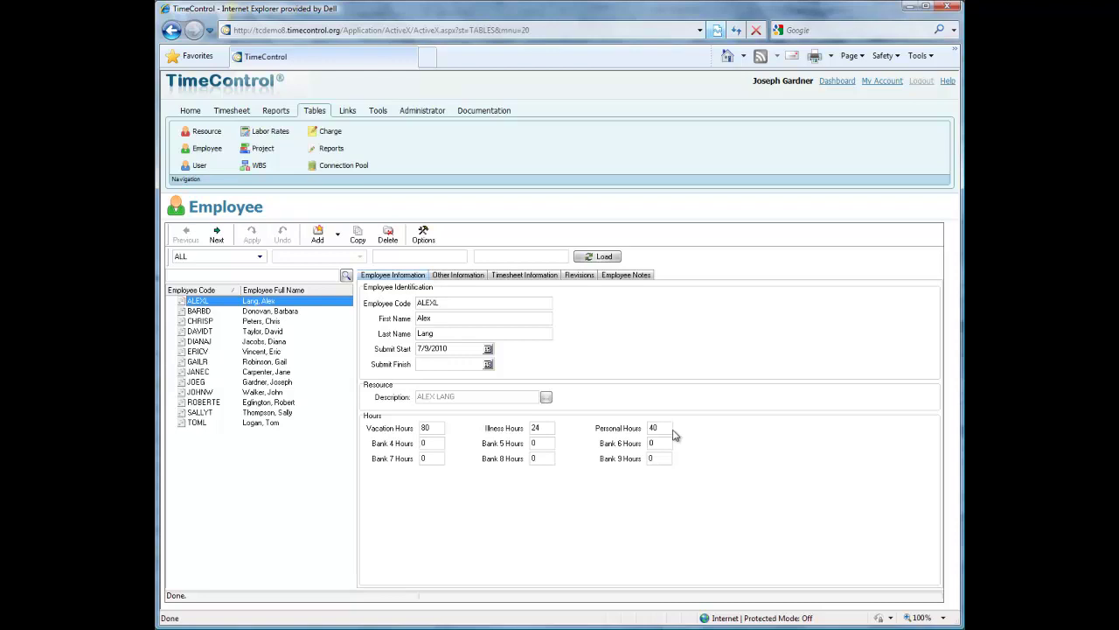
- Review the employee's Other Information, keeping type SALARY and location NEW YORK
click(450, 279)
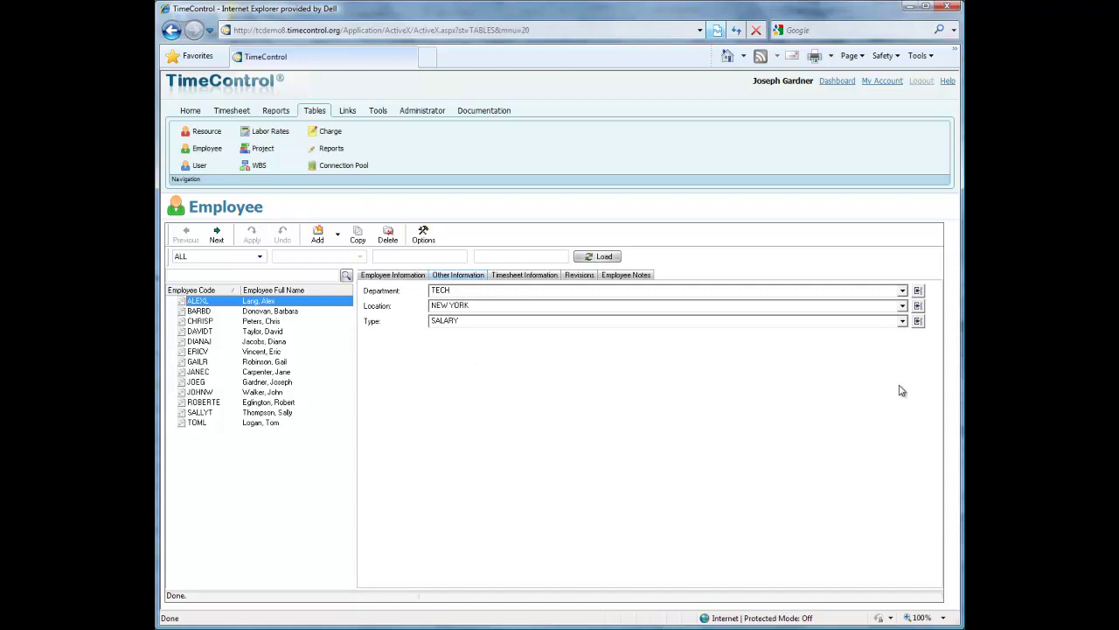
click(903, 322)
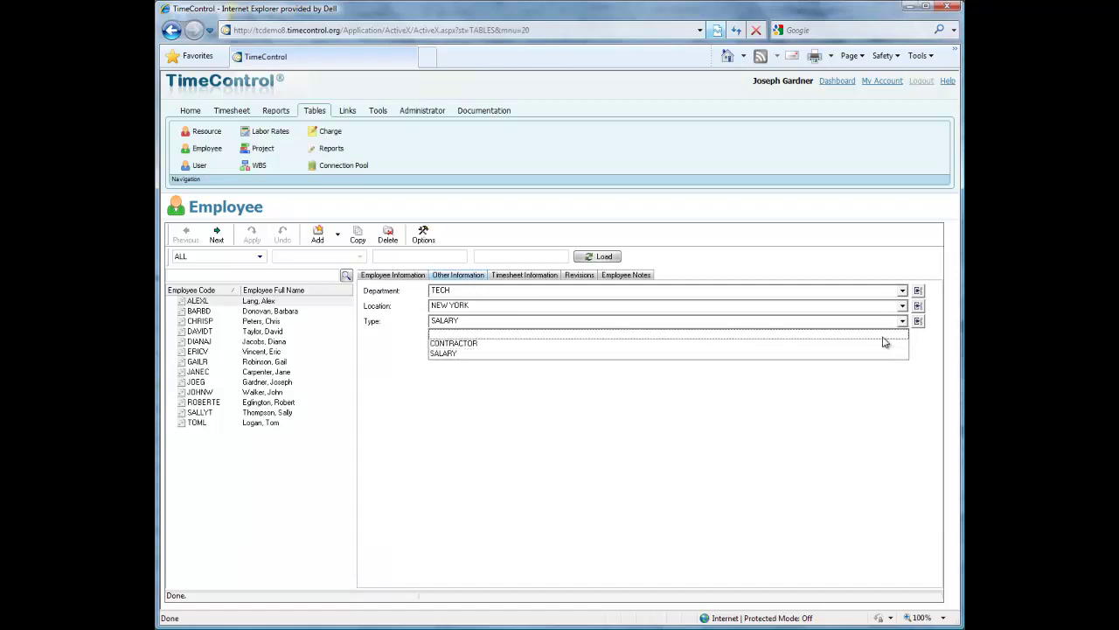
click(904, 317)
click(902, 308)
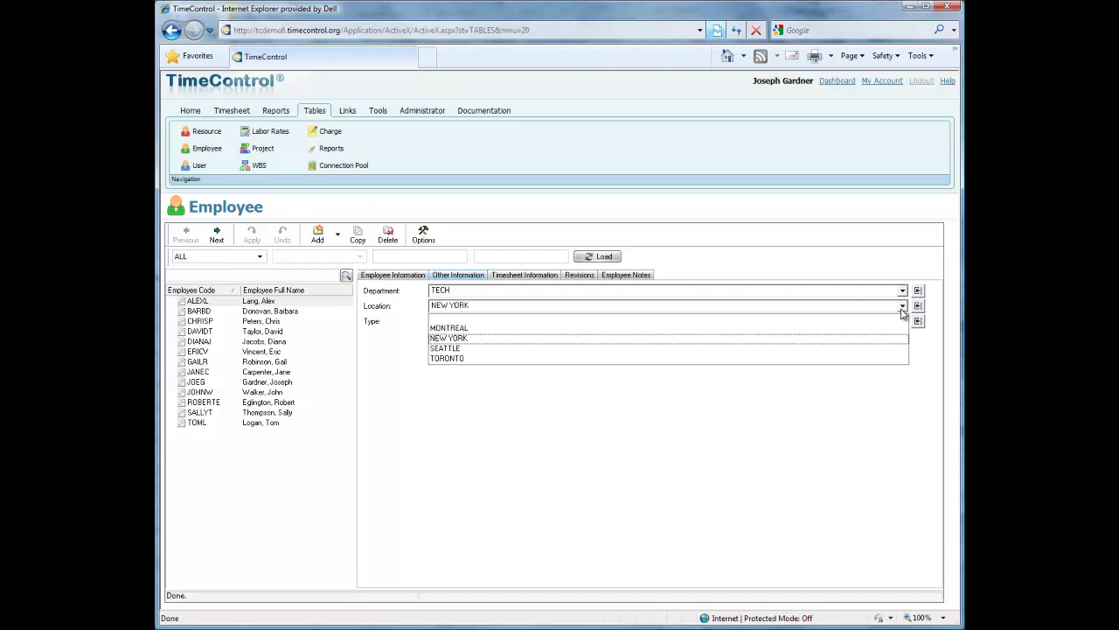
click(905, 311)
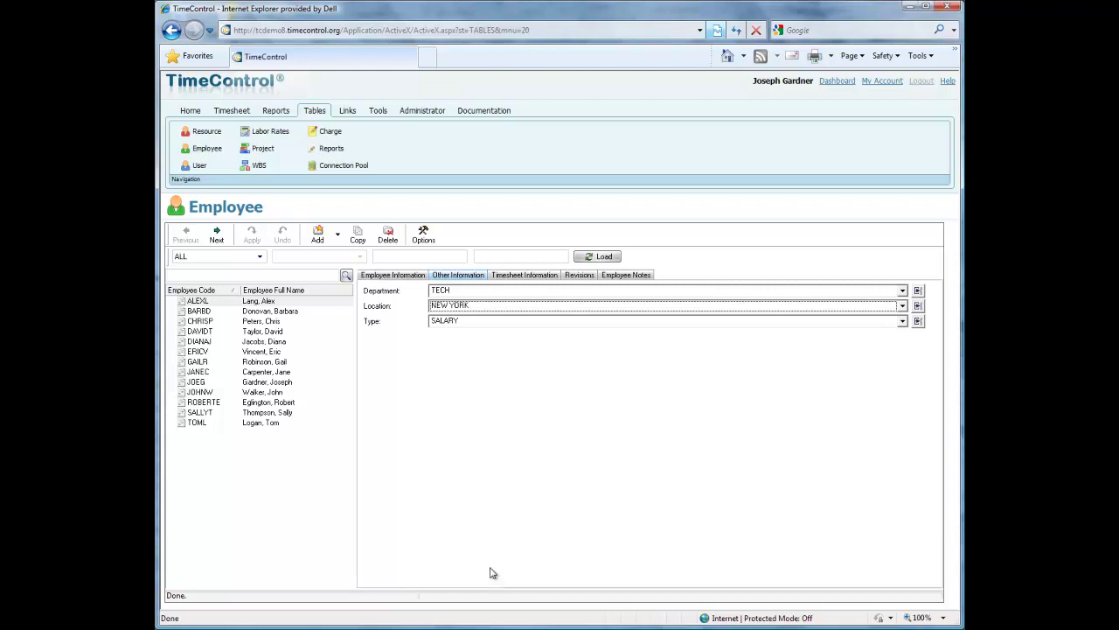
- Show the employee's timesheet settings and check the project filter choices without changing them
click(520, 276)
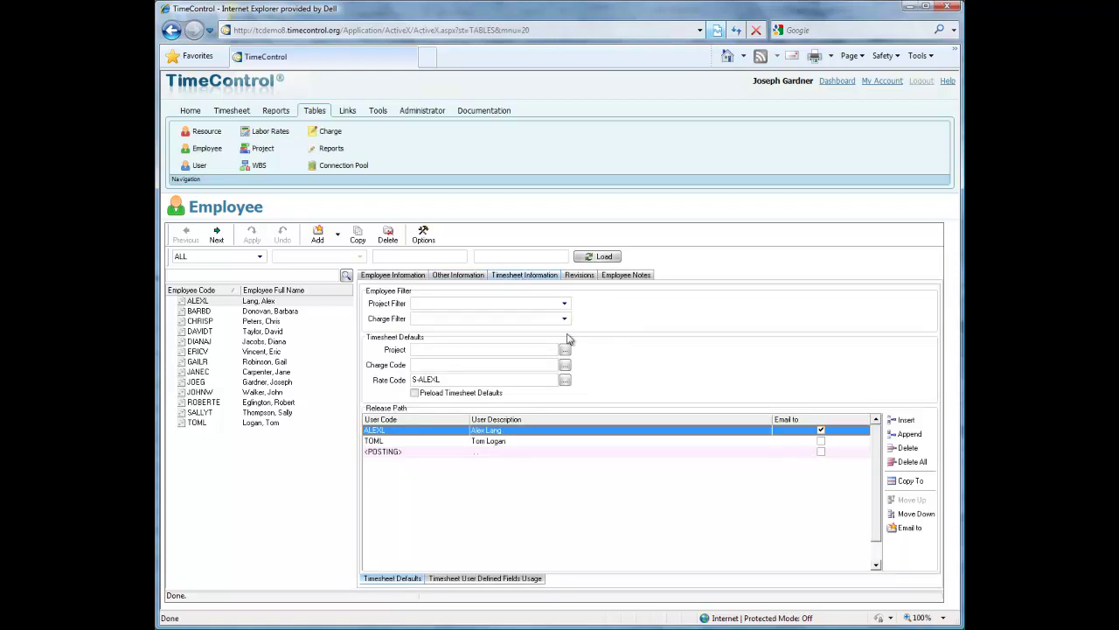
click(564, 302)
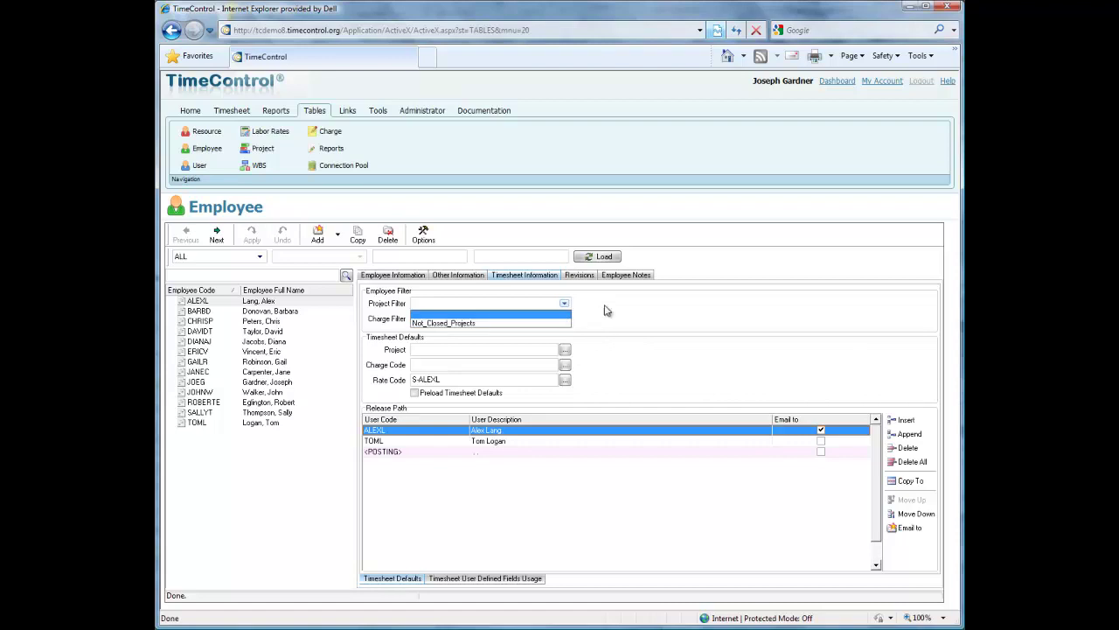
click(605, 307)
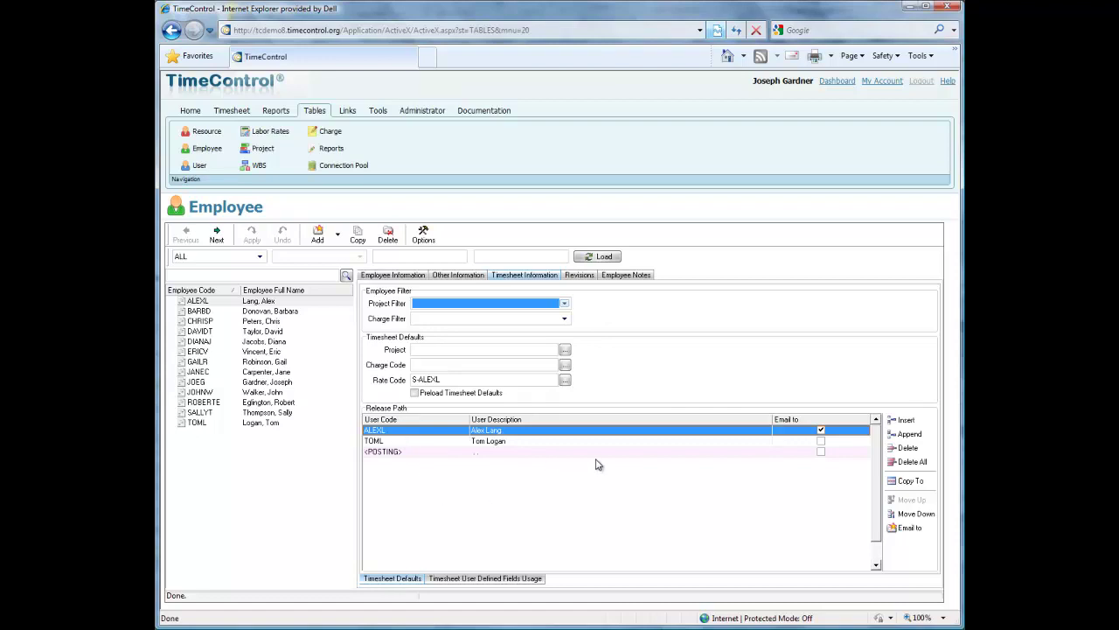
click(260, 259)
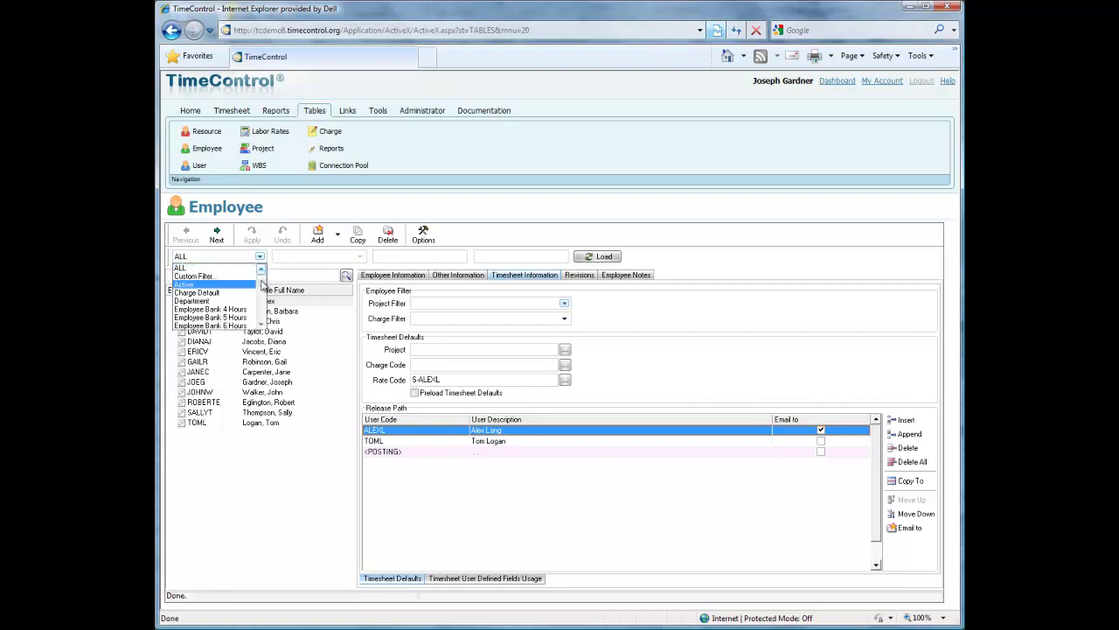
mouse_move(261, 286)
mouse_down()
mouse_move(262, 313)
mouse_move(265, 299)
mouse_up()
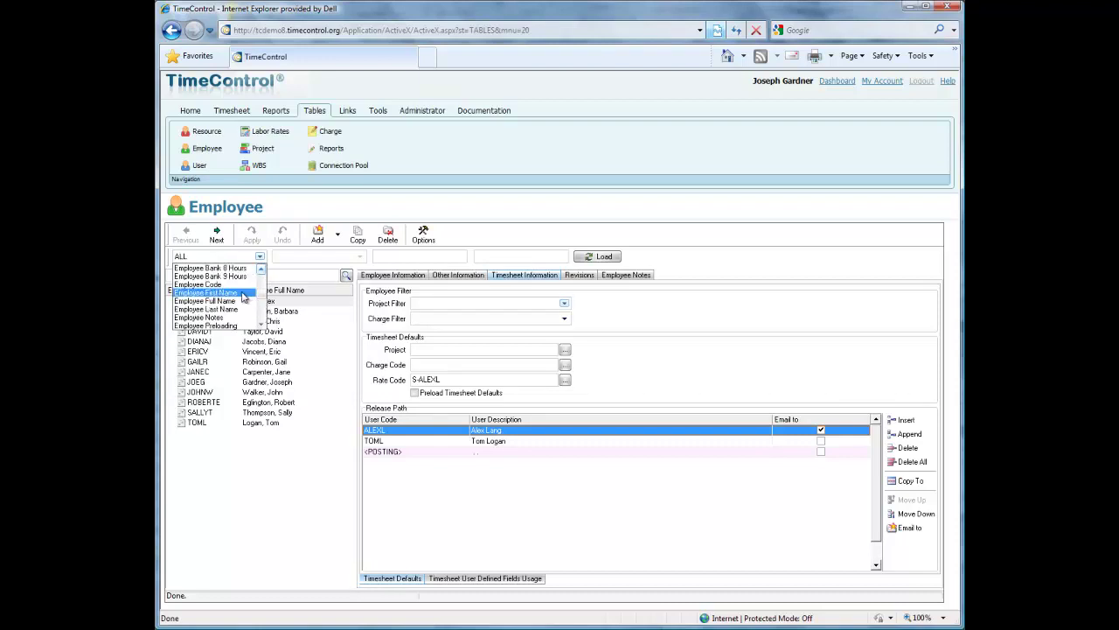
click(242, 293)
click(361, 260)
click(350, 271)
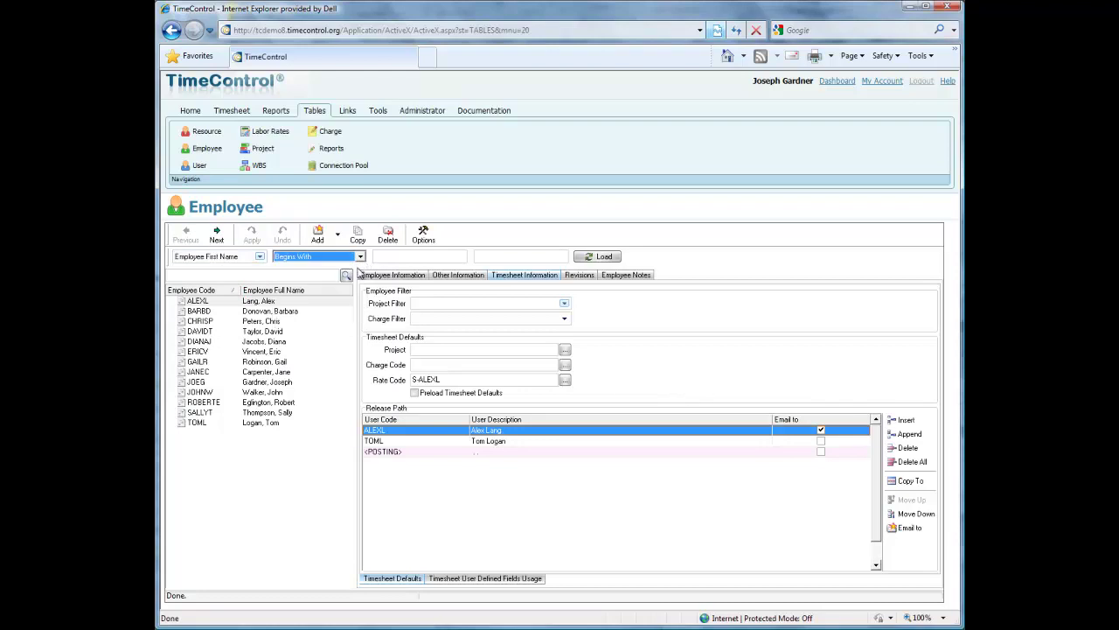
click(394, 256)
key(ctrl+a)
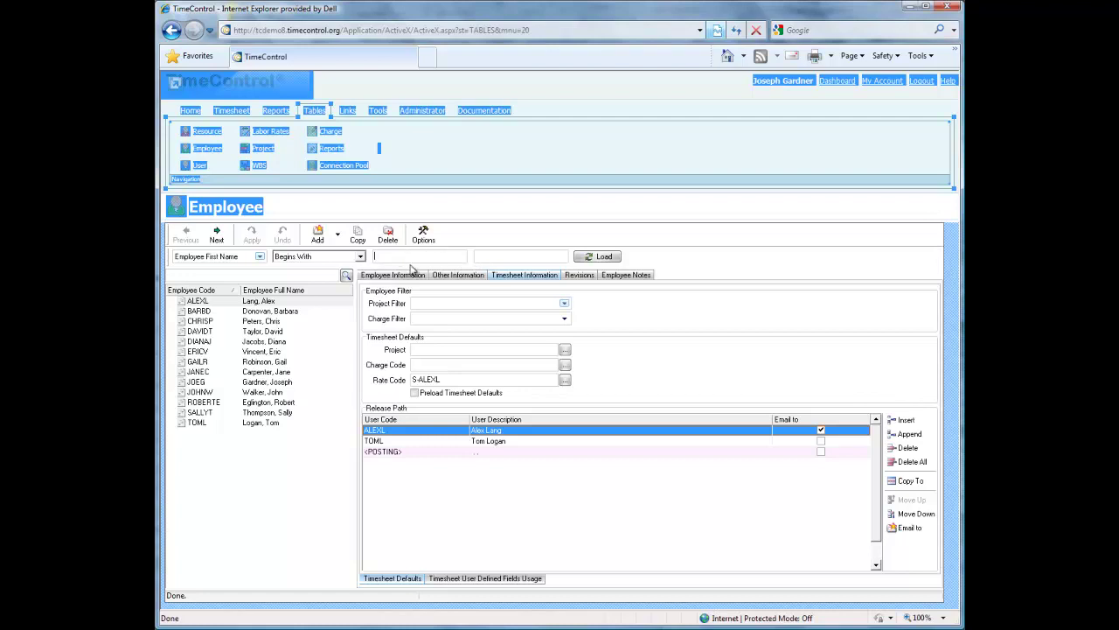
text(a)
click(600, 256)
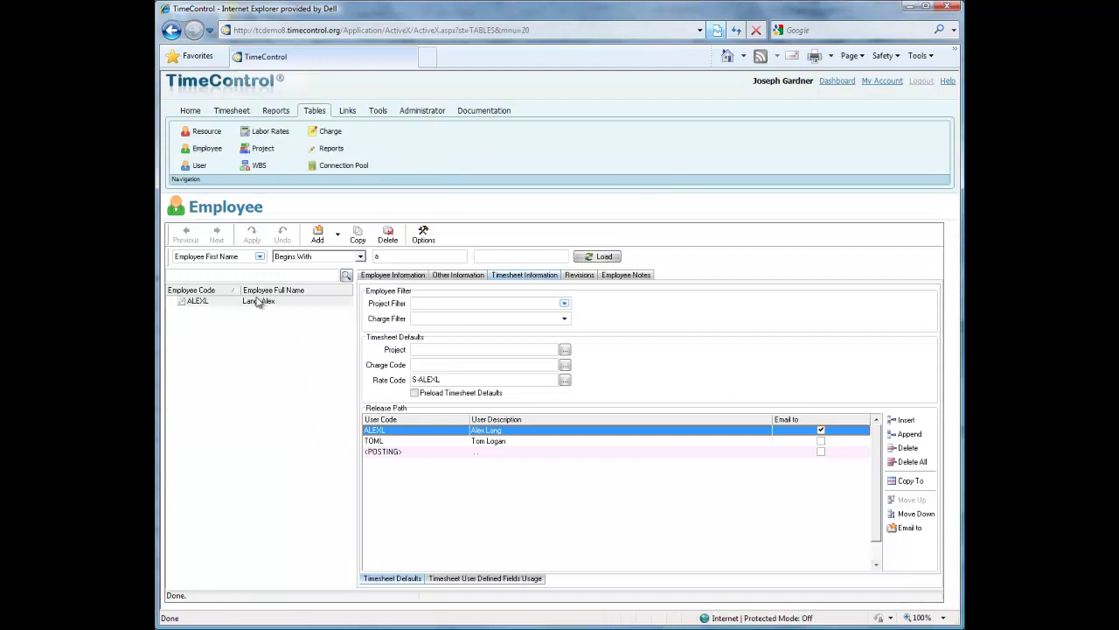
click(260, 256)
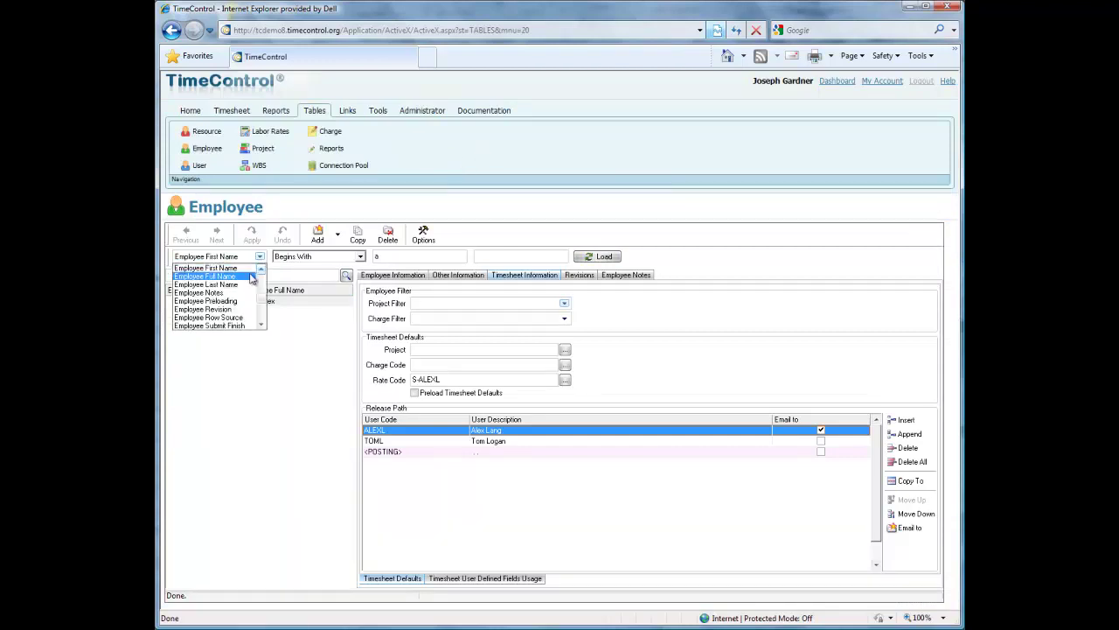
scroll(251, 277, up, 5)
click(197, 267)
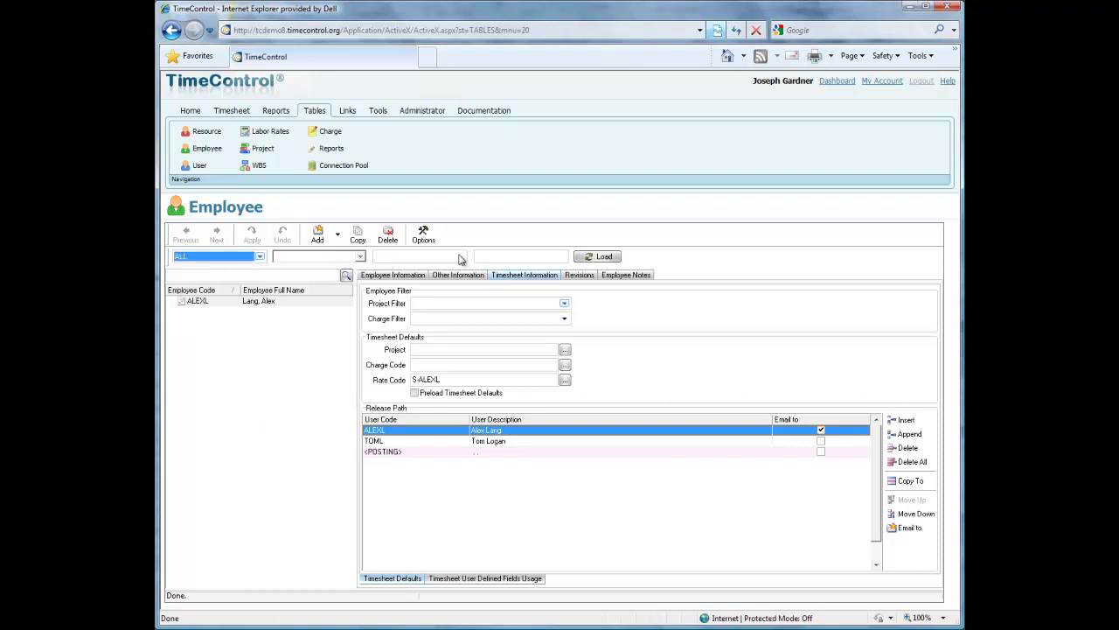
click(586, 257)
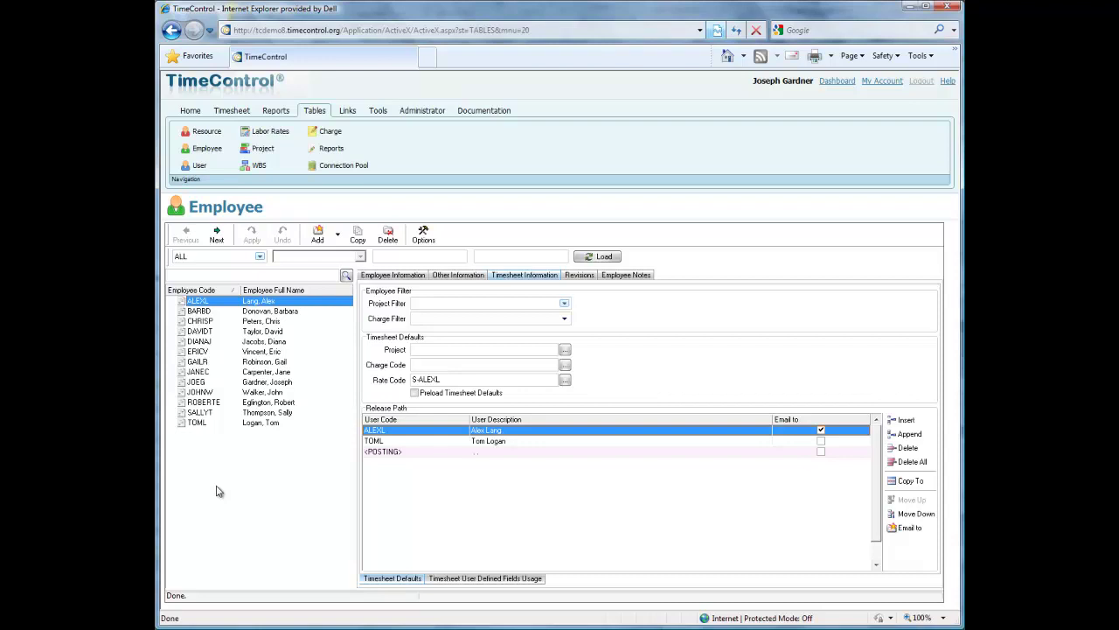
click(265, 293)
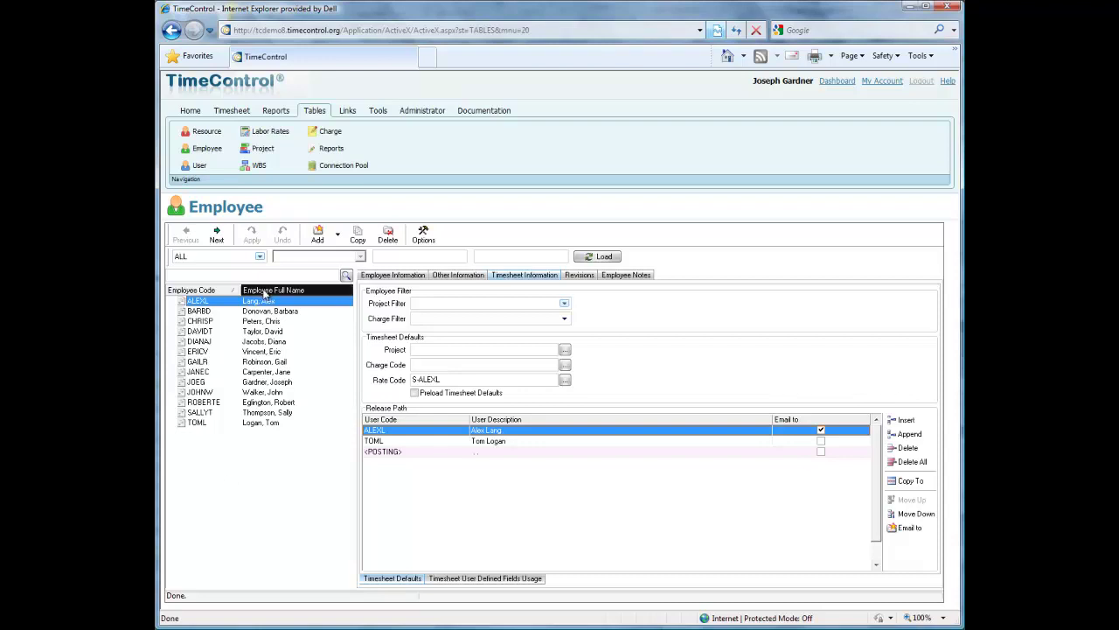
click(211, 297)
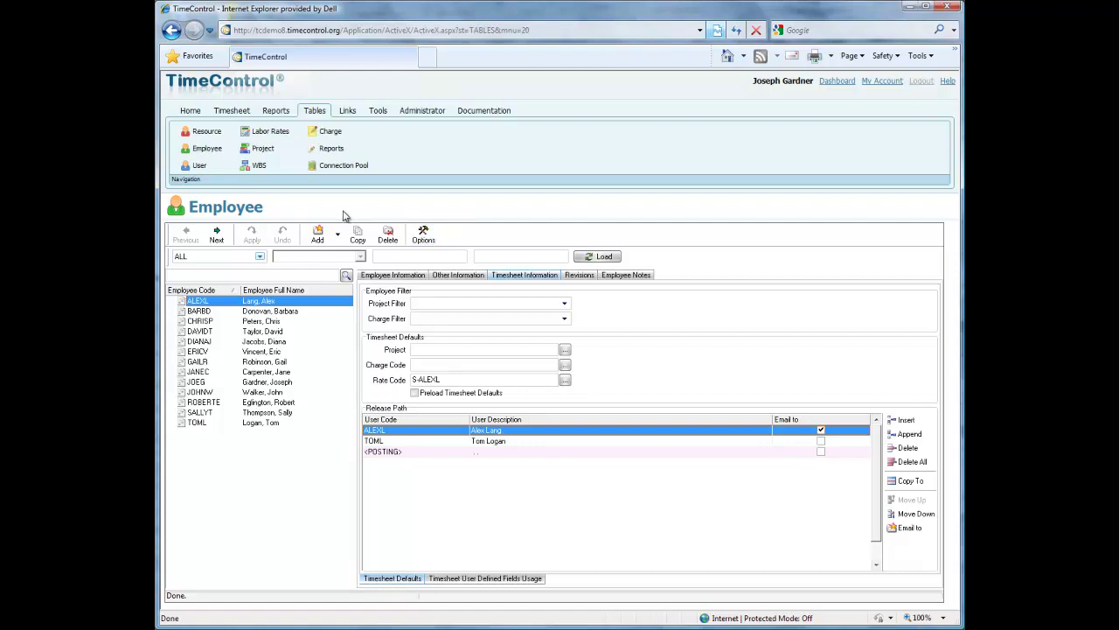
- Load all projects into the Project table list
click(258, 154)
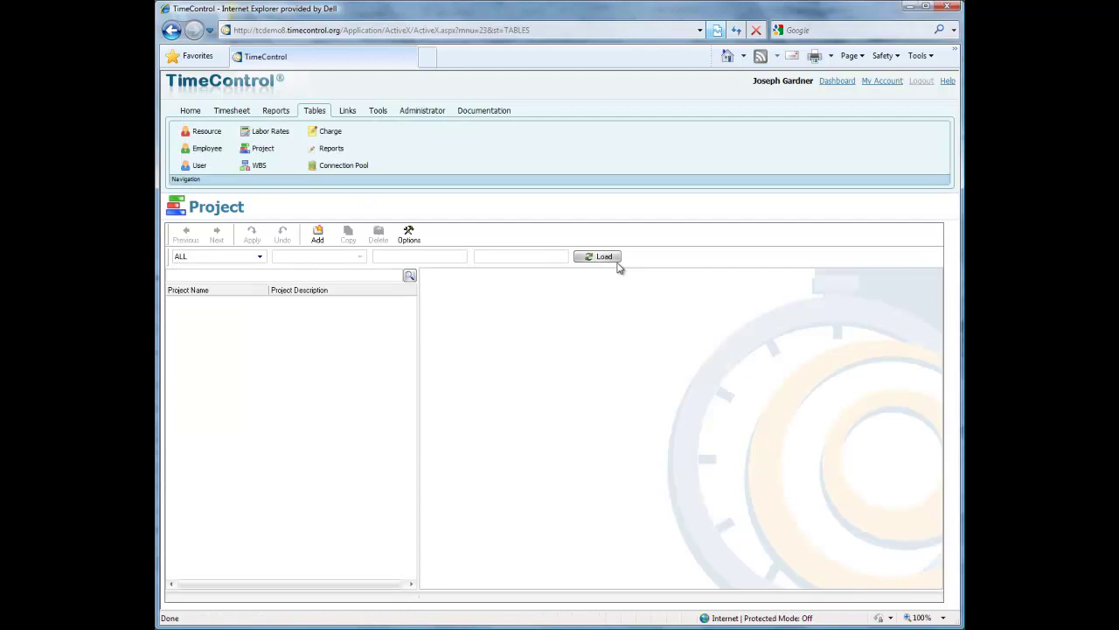
click(605, 256)
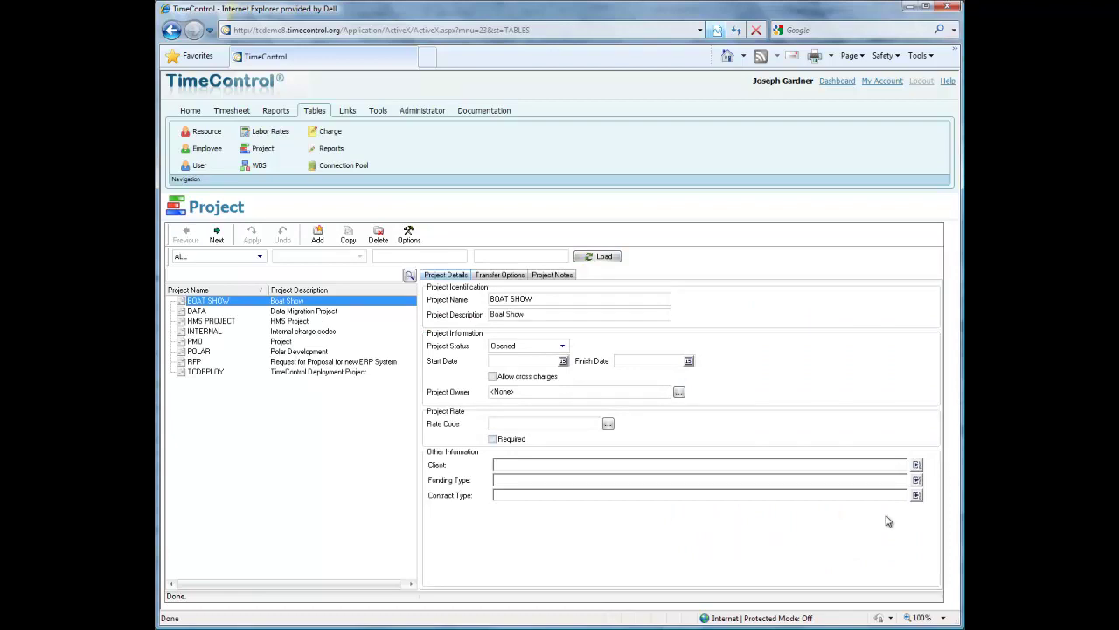
click(596, 478)
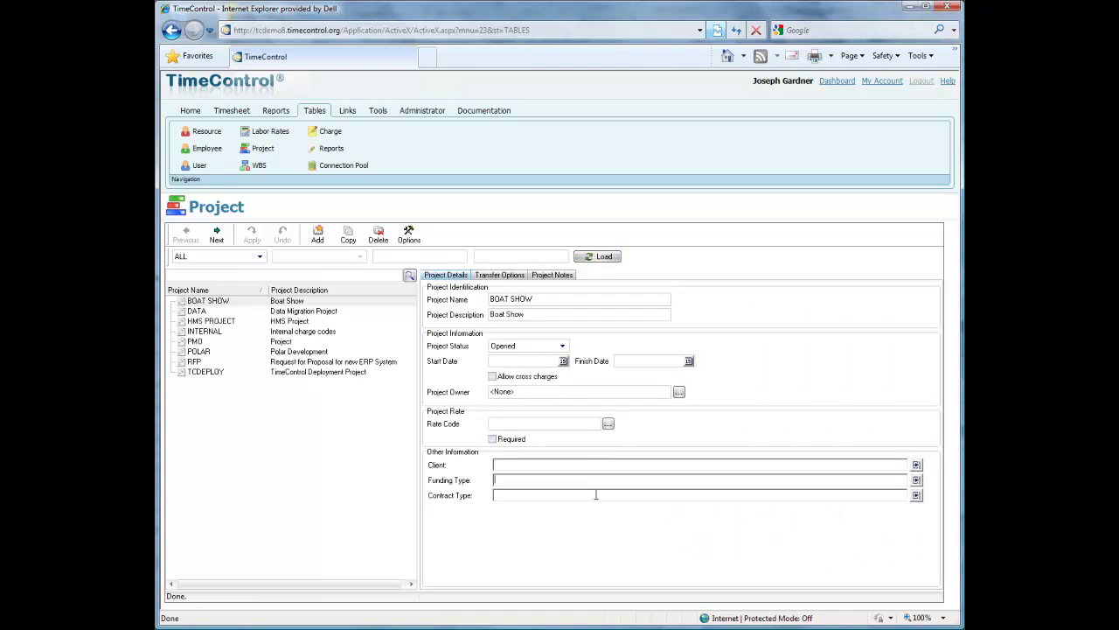
- Show BOAT SHOW's transfer options, keeping MS Project OLE Connection - WBS as the connection pool
click(489, 280)
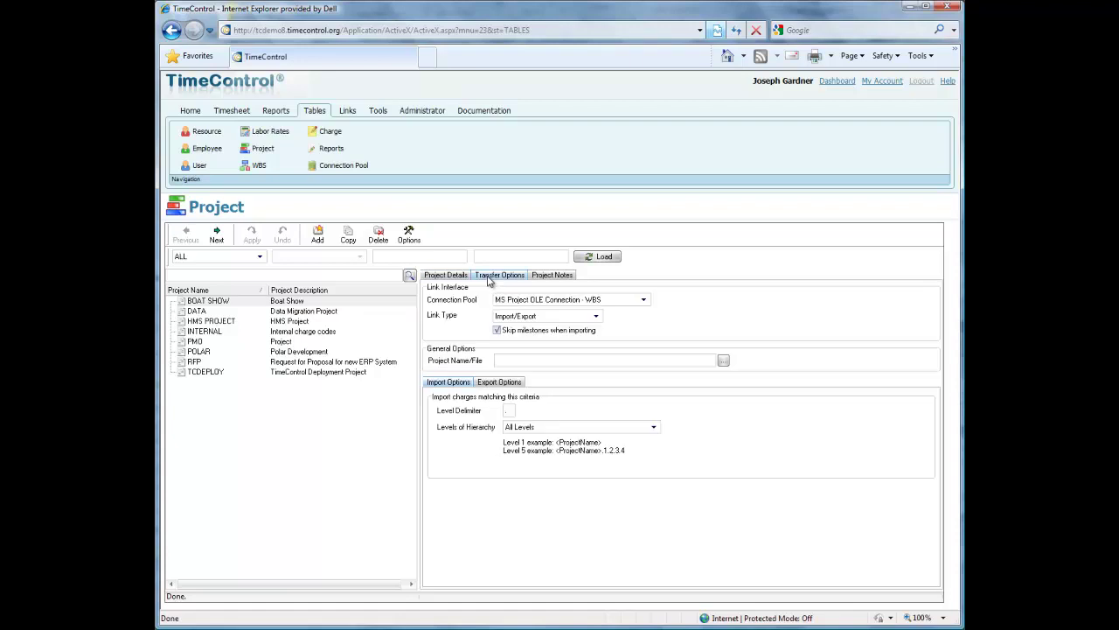
click(644, 300)
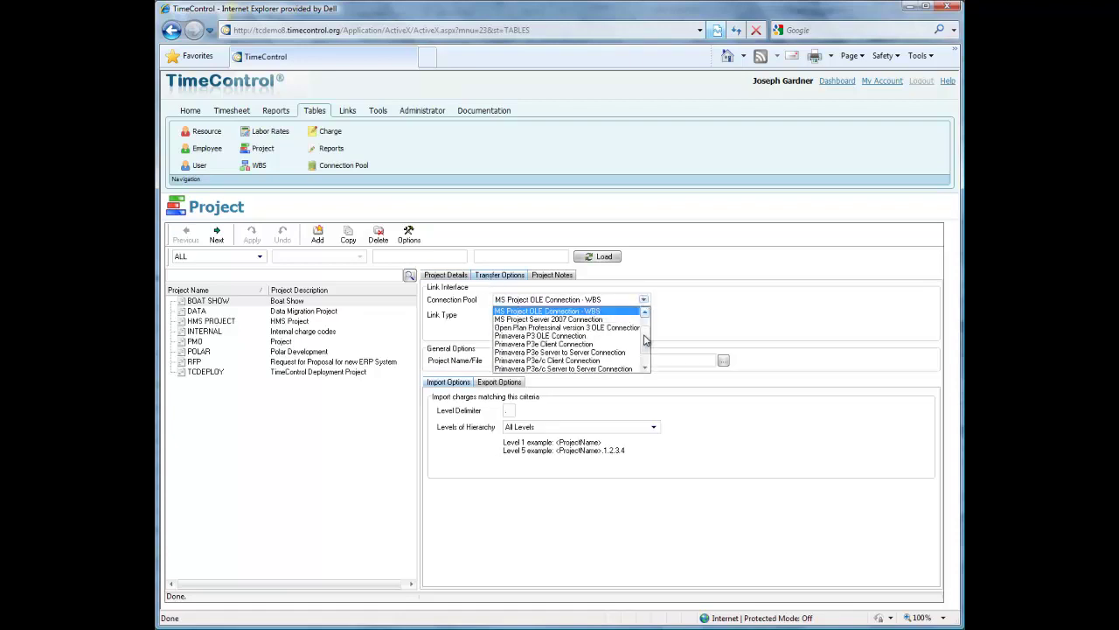
click(667, 290)
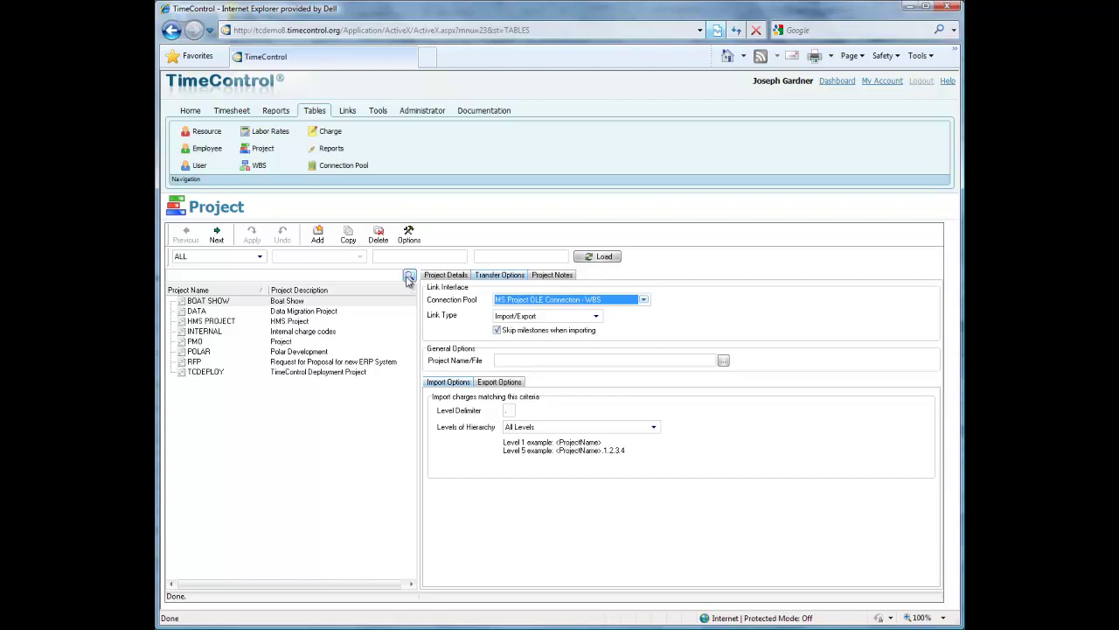
click(274, 276)
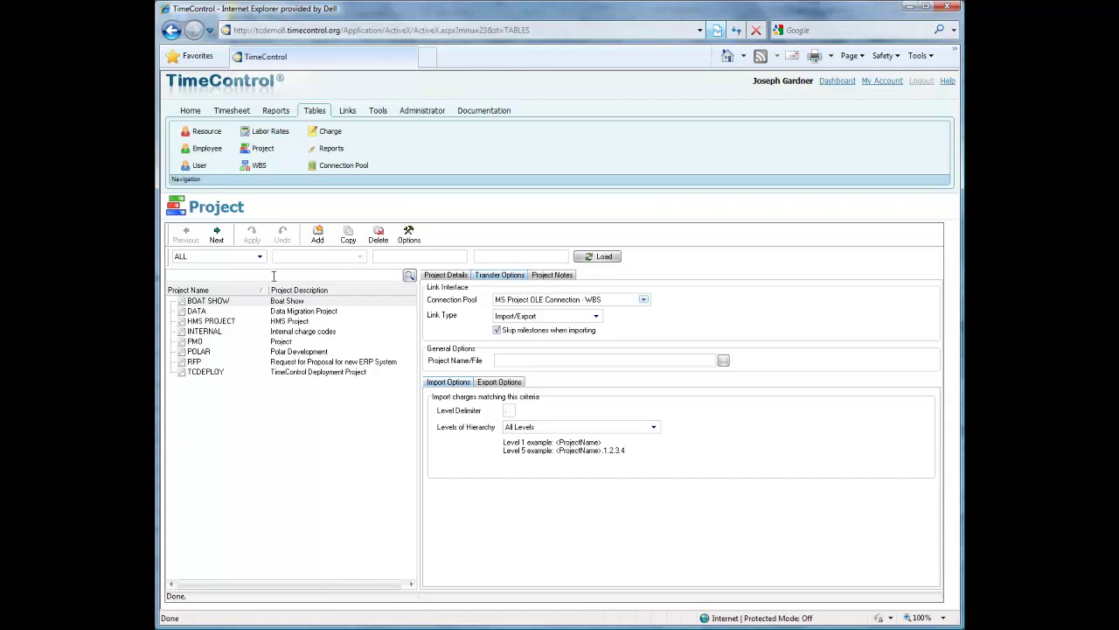
- Search the project list for BOAT SHOW, then for TCDEPLOY using 'tc'
text(BoAT SHOW)
click(409, 274)
click(209, 274)
text(tcDEPLOY)
click(410, 275)
- Select the RFP project and show its Project Details
click(247, 373)
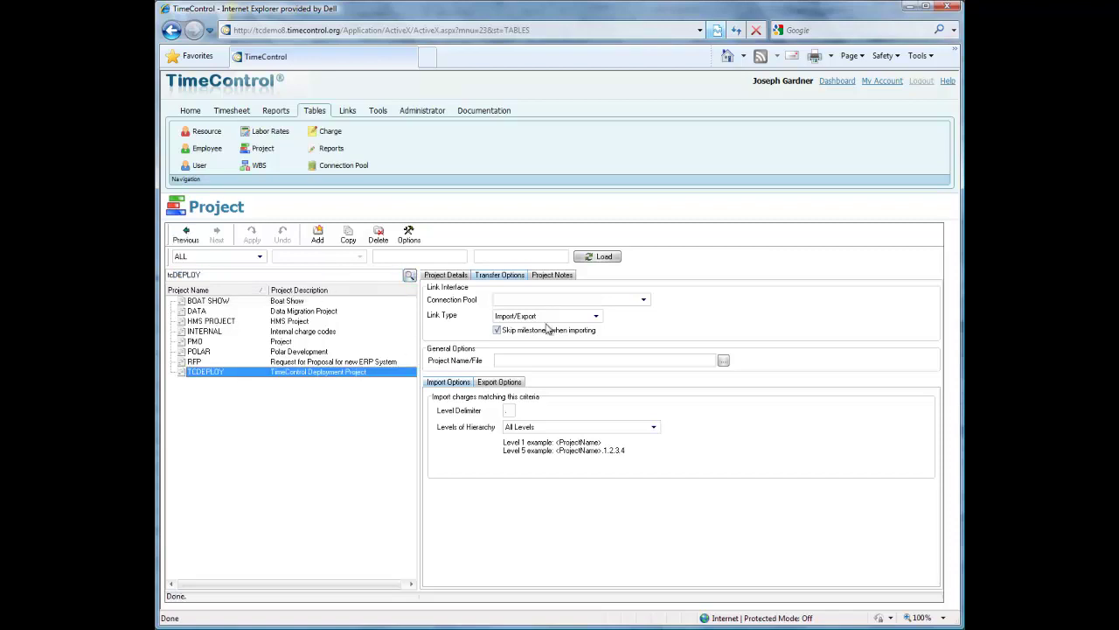
click(273, 361)
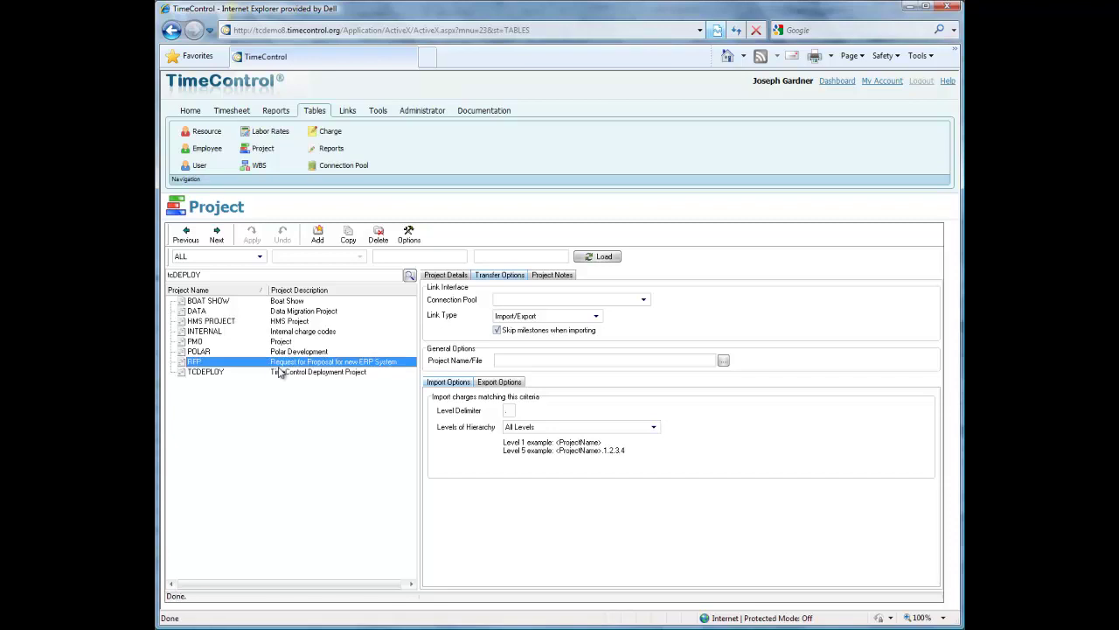
click(450, 277)
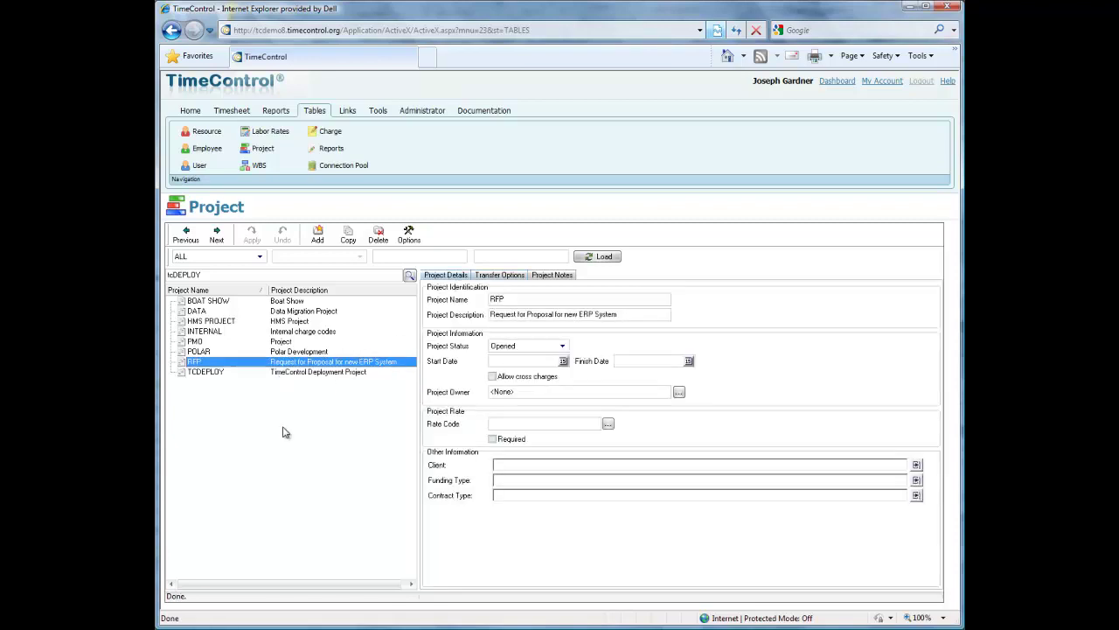